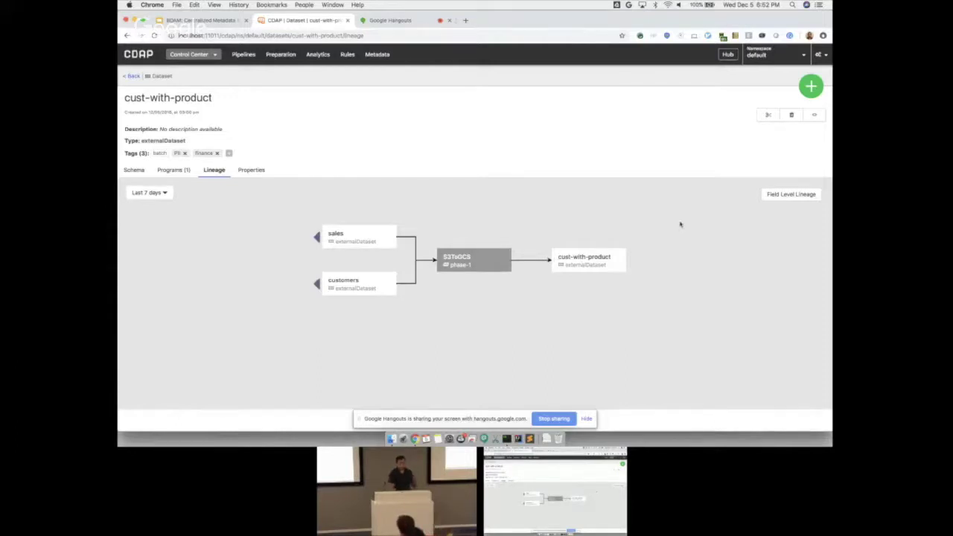
# Step: Open the field level lineage of cust-with-product and examine the cause operations for the city field
pyautogui.click(802, 197)
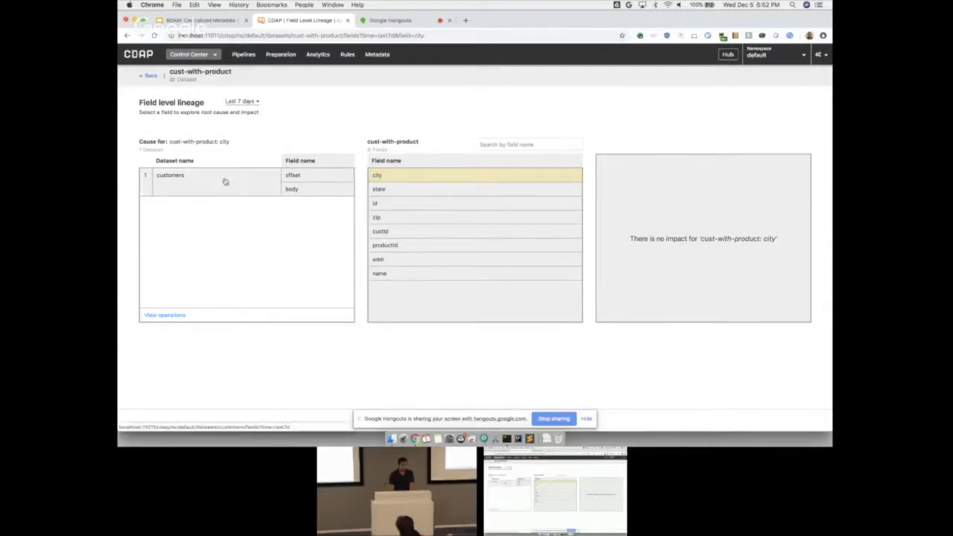
pyautogui.click(174, 315)
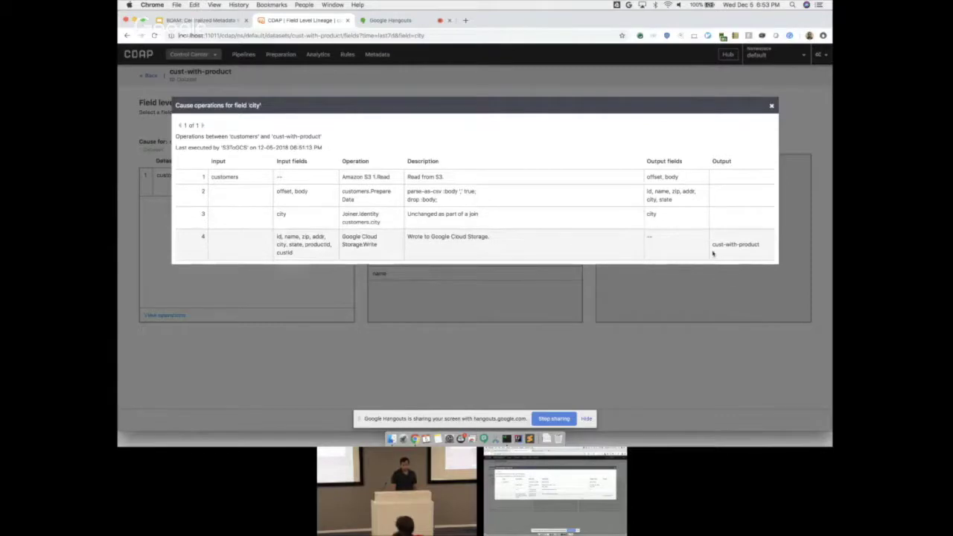
pyautogui.click(772, 105)
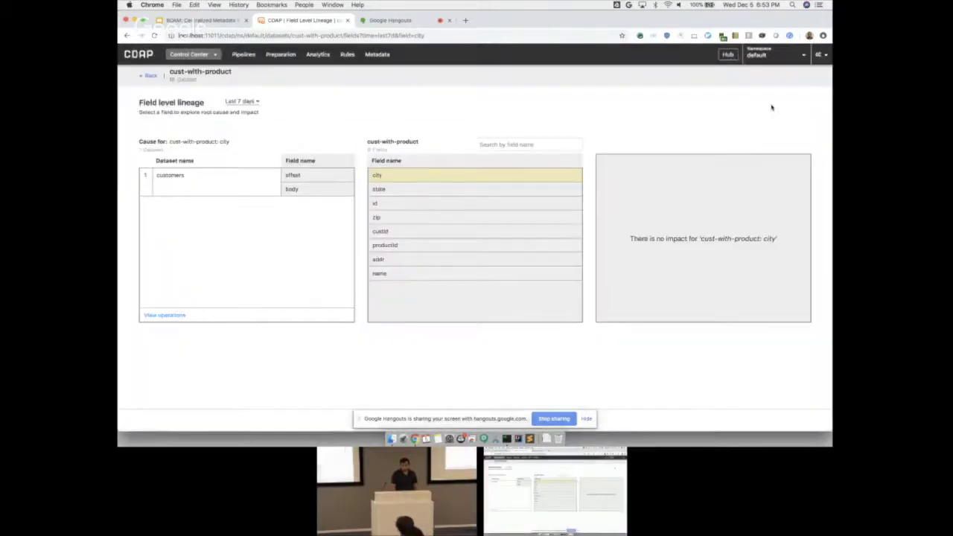
# Step: Examine the cause operations for the productId field of cust-with-product
pyautogui.click(401, 251)
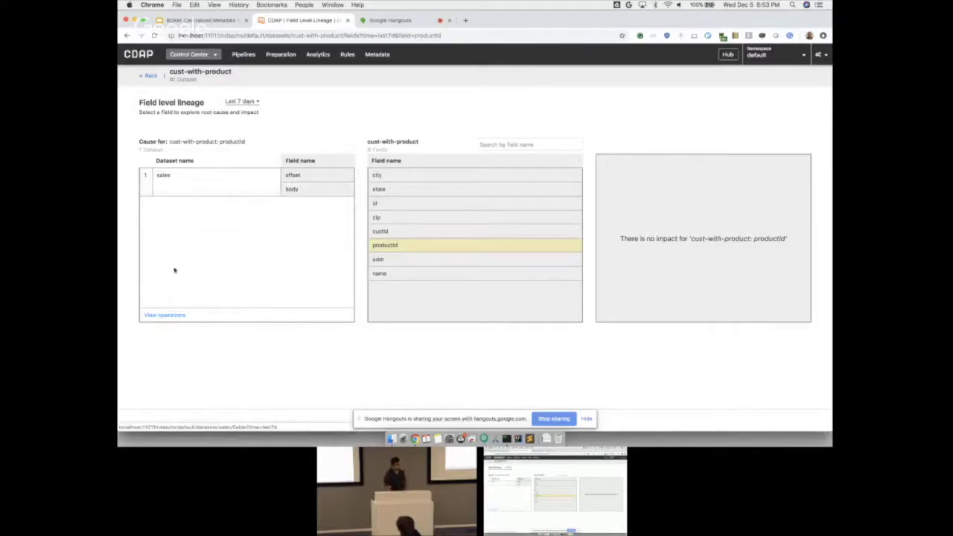
pyautogui.click(164, 314)
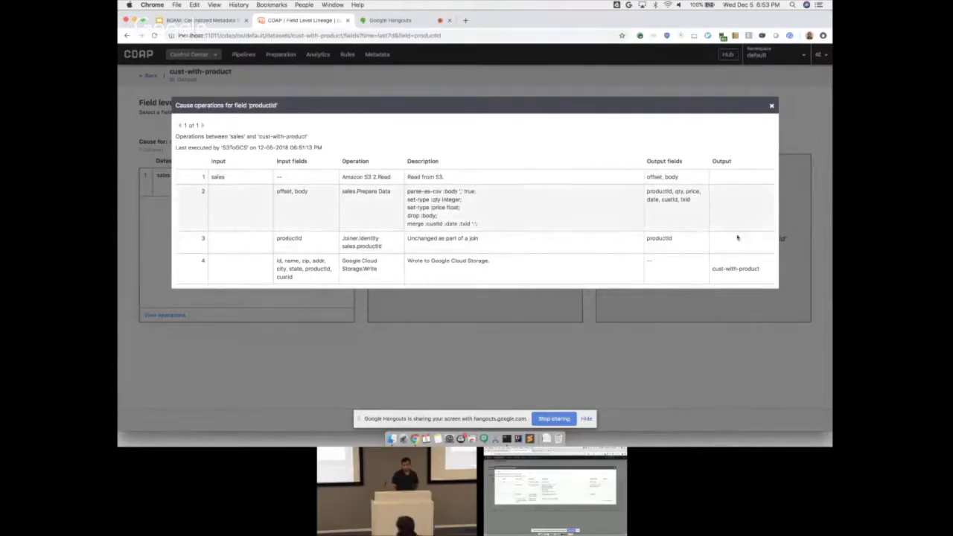
pyautogui.click(771, 106)
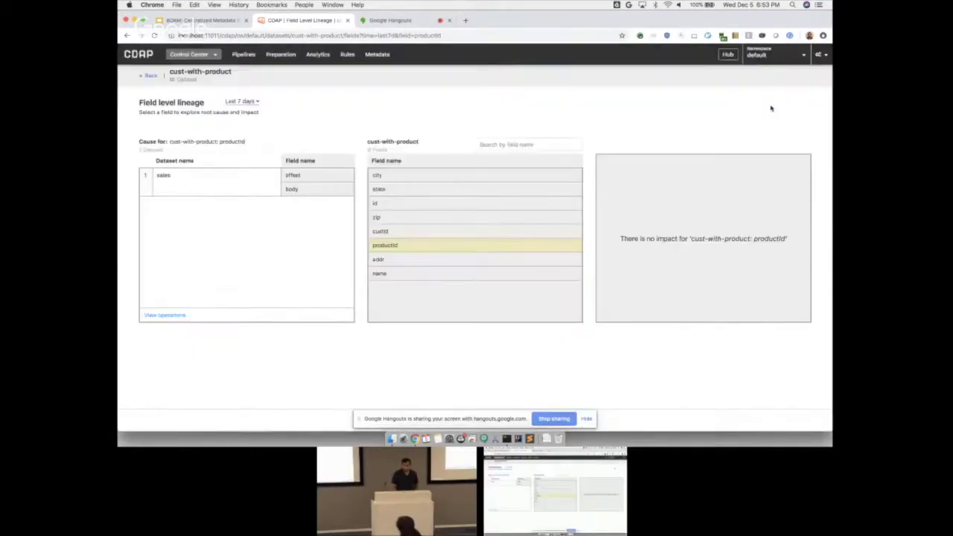
# Step: Examine the cause operations for the id field, and open the field level lineage of the customers source dataset
pyautogui.click(388, 204)
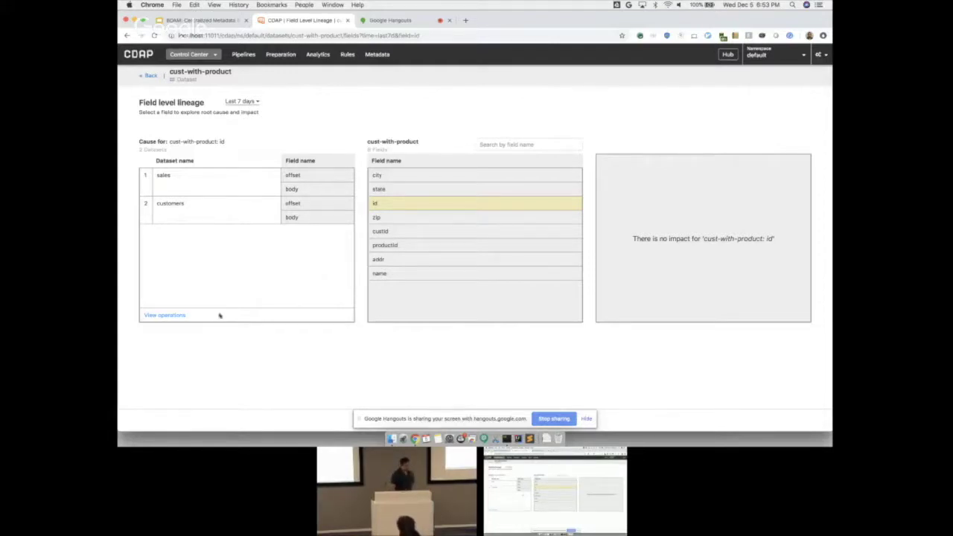
pyautogui.click(173, 316)
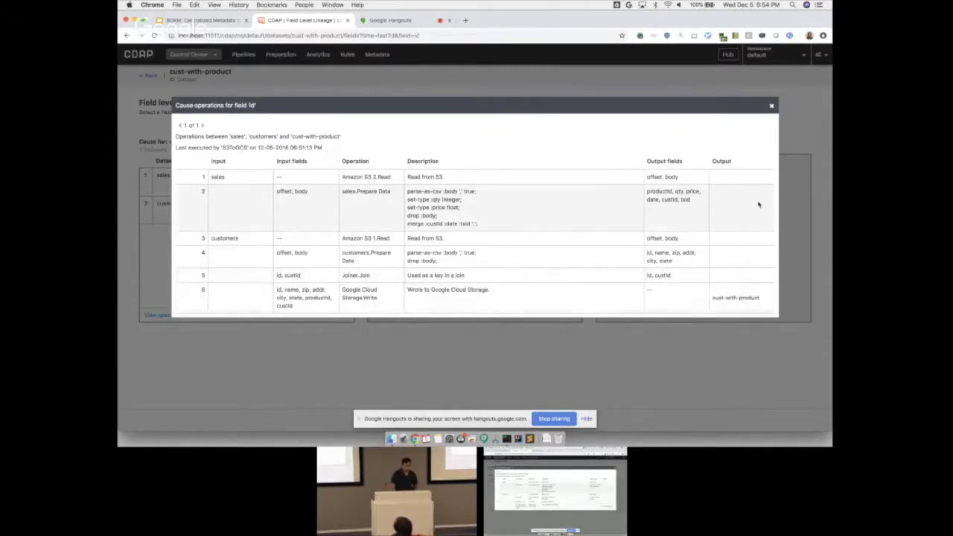
pyautogui.click(772, 107)
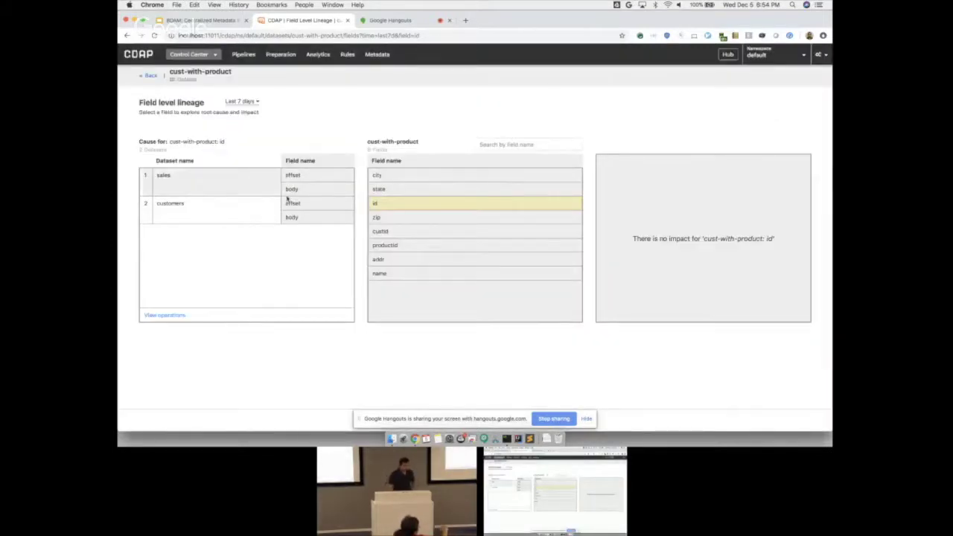
pyautogui.click(238, 211)
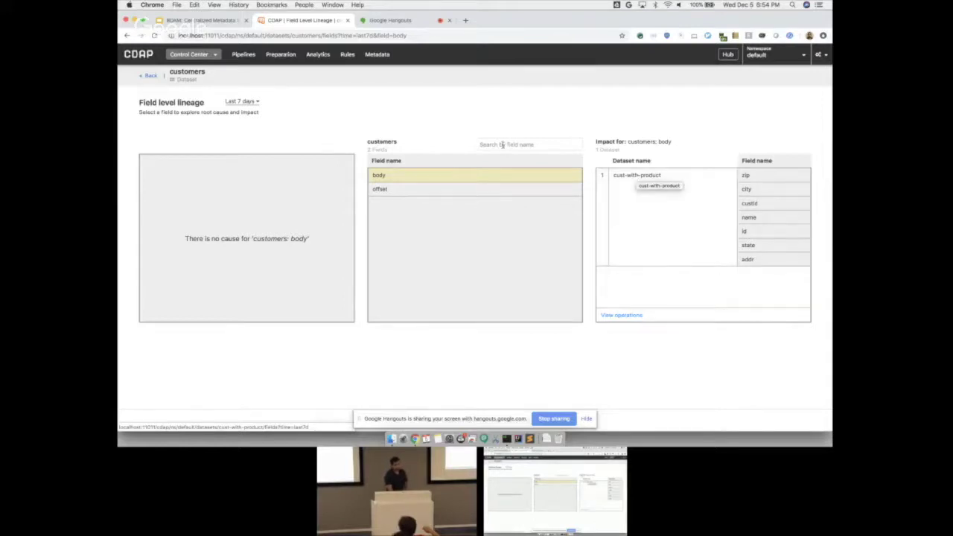
# Step: Open the metadata search and look up datasets matching PII
pyautogui.click(379, 57)
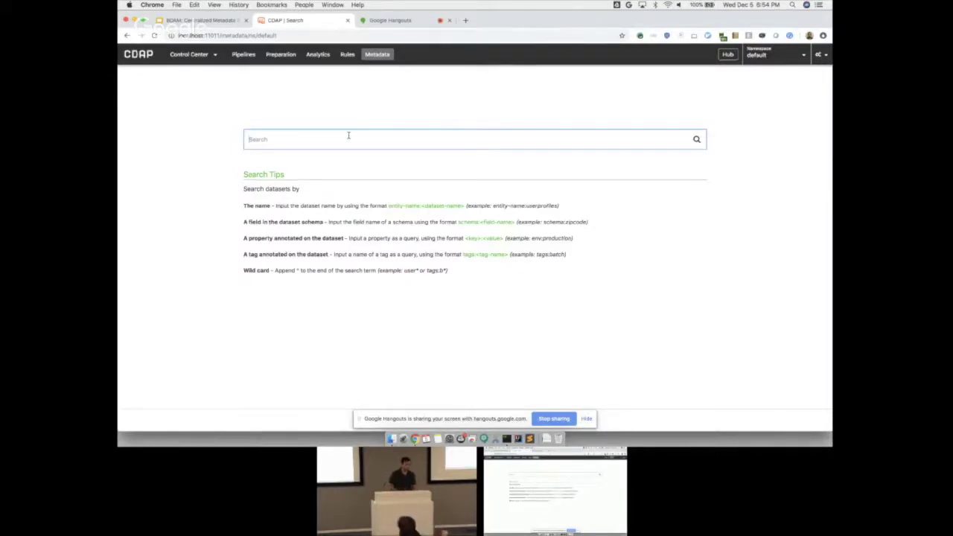
pyautogui.write('p')
pyautogui.press('Return')
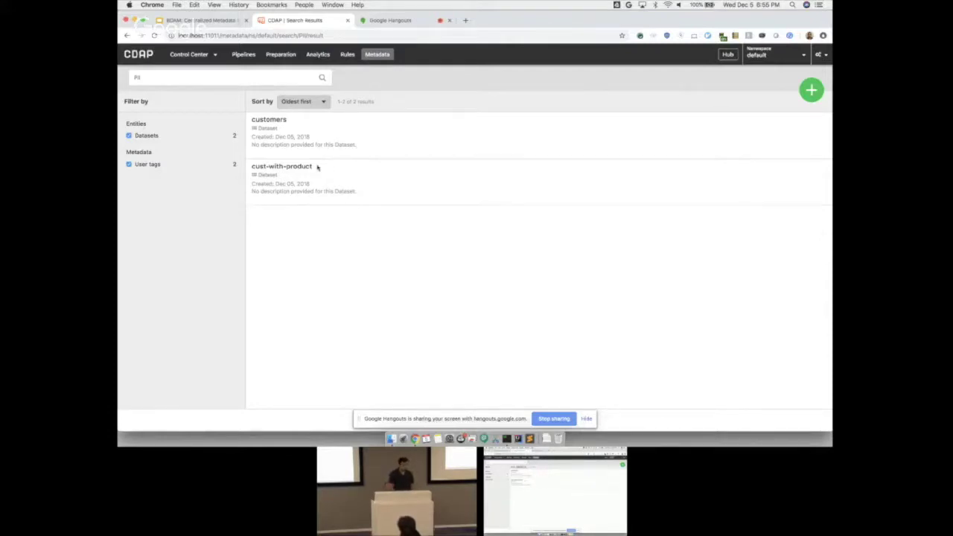
# Step: Search the metadata for datasets matching finance
pyautogui.click(136, 78)
pyautogui.write('Financial')
pyautogui.press('Return')
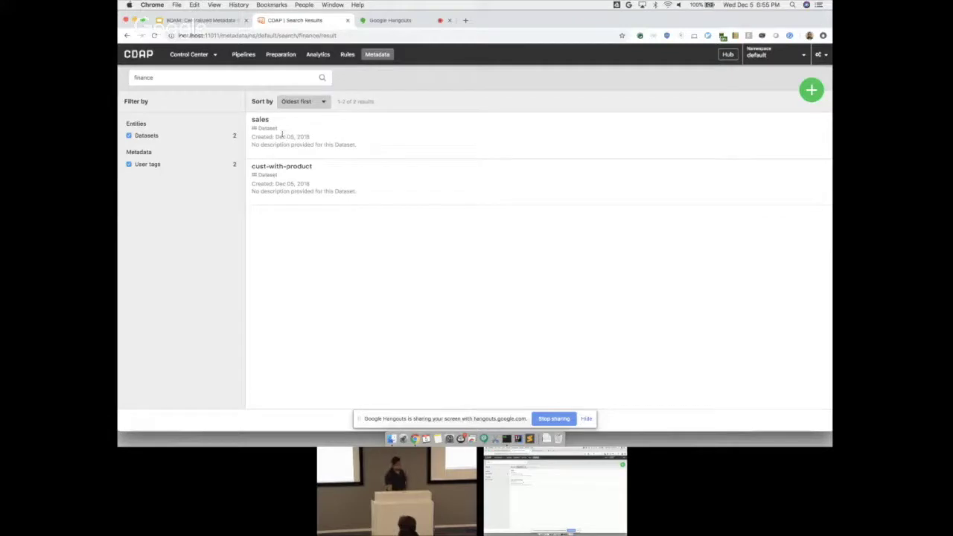
# Step: Search the metadata for datasets matching S3
pyautogui.doubleClick(203, 83)
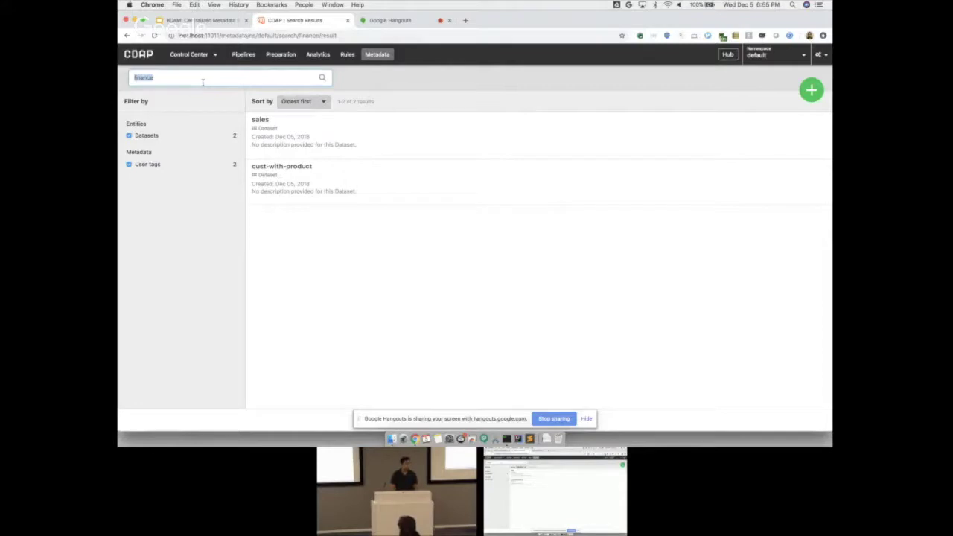
pyautogui.write('sal')
pyautogui.press('Return')
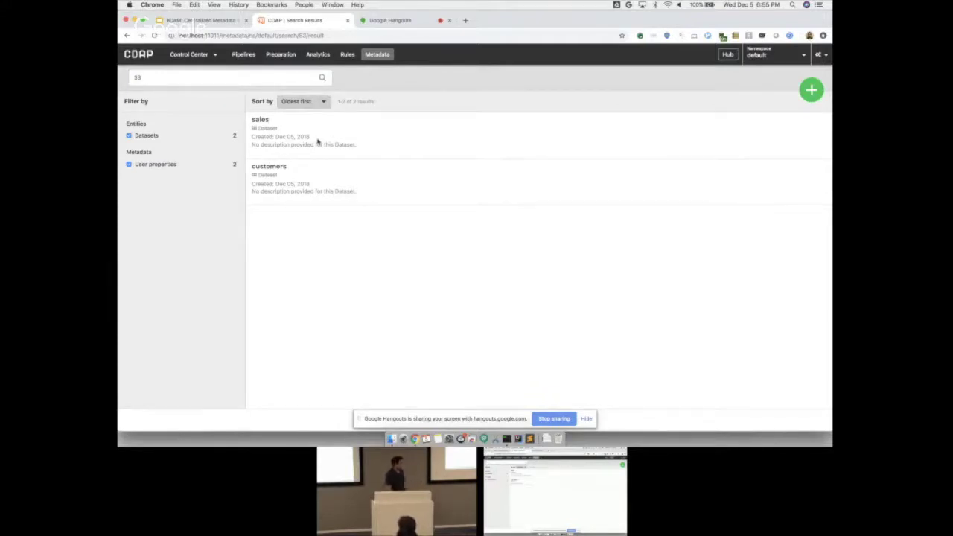
# Step: Replace the search term with GCS and find the matching datasets
pyautogui.click(217, 75)
pyautogui.press('BackSpace')
pyautogui.press('BackSpace')
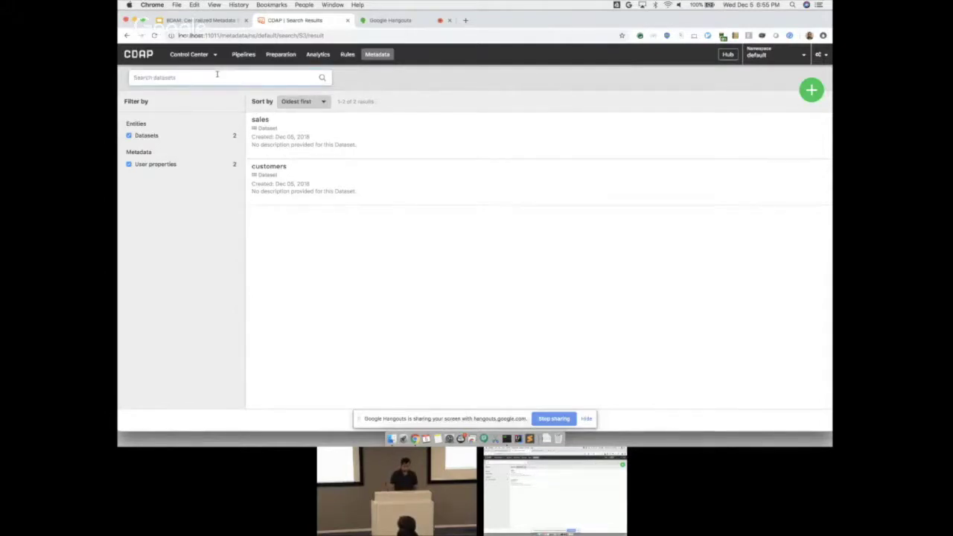
pyautogui.write('GCS')
pyautogui.press('Return')
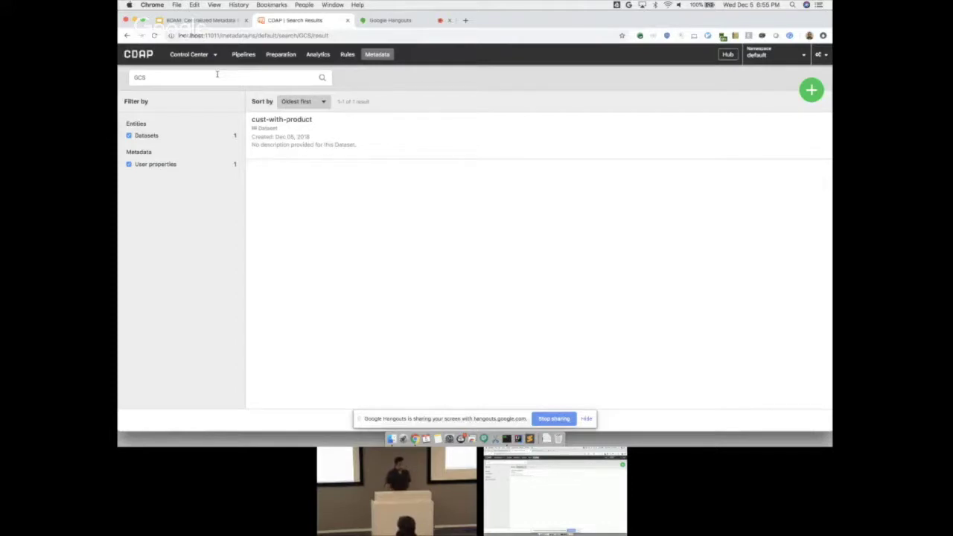
# Step: Replace the search term with gold and find the matching datasets
pyautogui.click(193, 78)
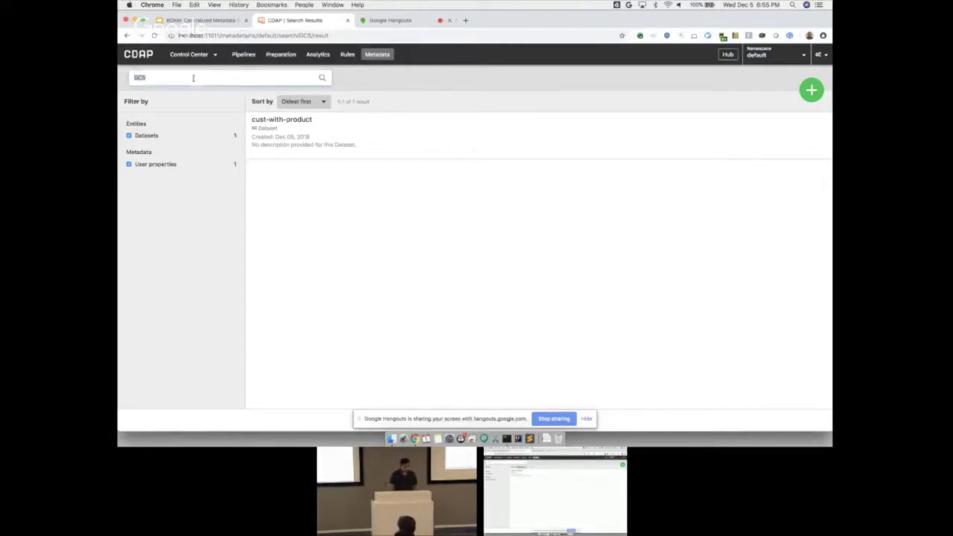
pyautogui.press('BackSpace')
pyautogui.press('BackSpace')
pyautogui.press('BackSpace')
pyautogui.write('gold')
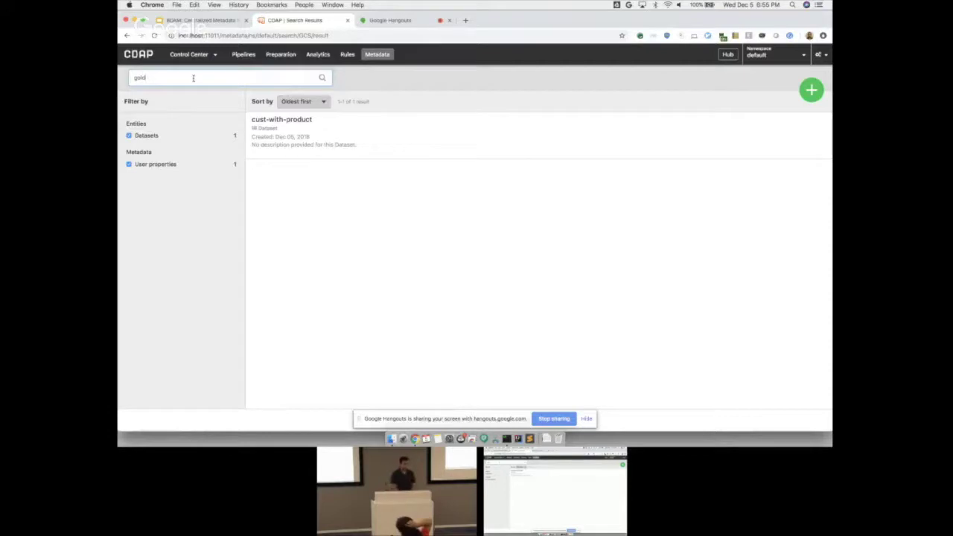
pyautogui.press('Return')
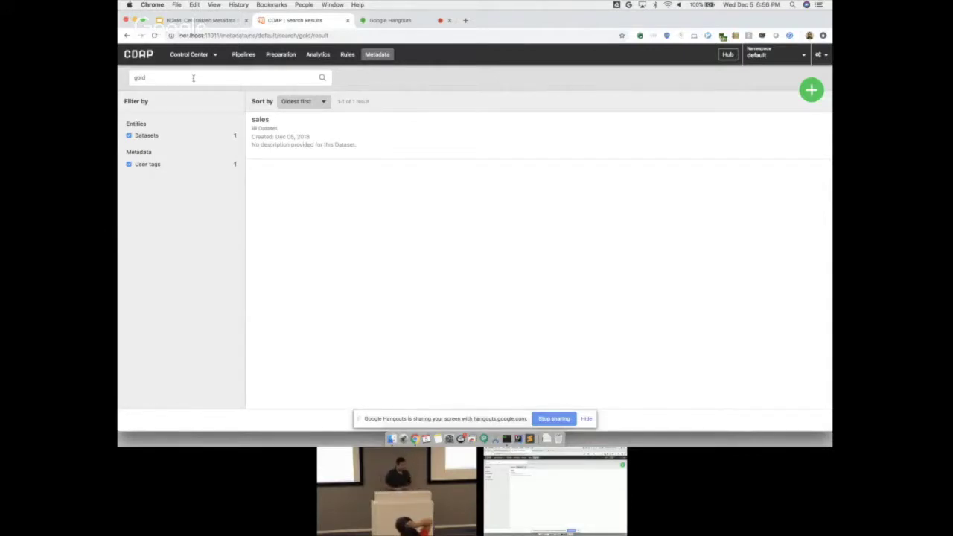
# Step: Switch to the Google Slides deck, present it from the Demo slide and advance to the Conclusion slide
pyautogui.click(201, 20)
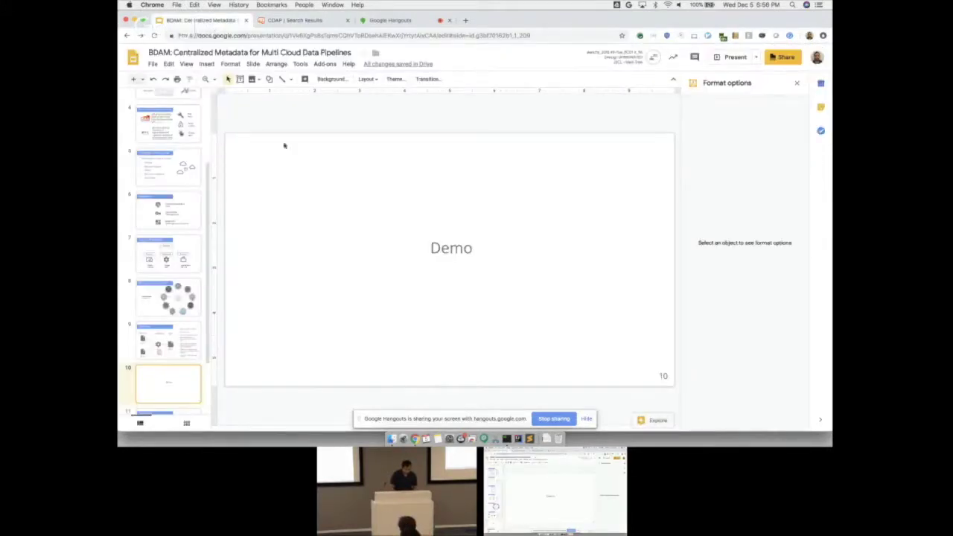
pyautogui.click(719, 59)
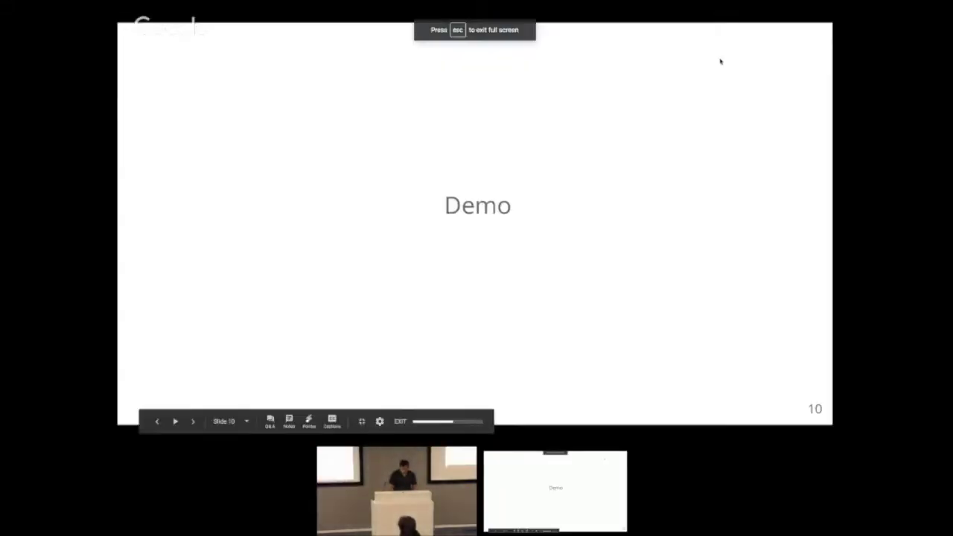
pyautogui.press('Right')
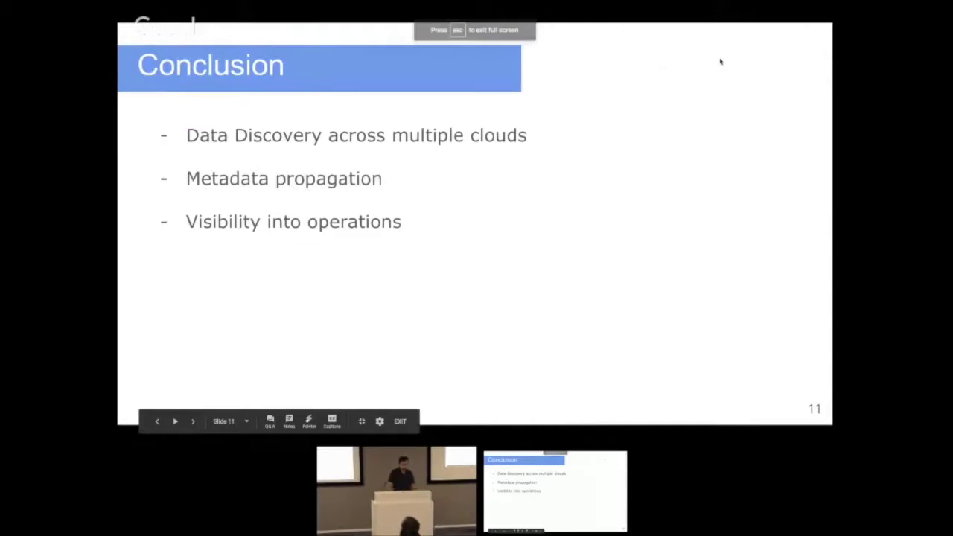